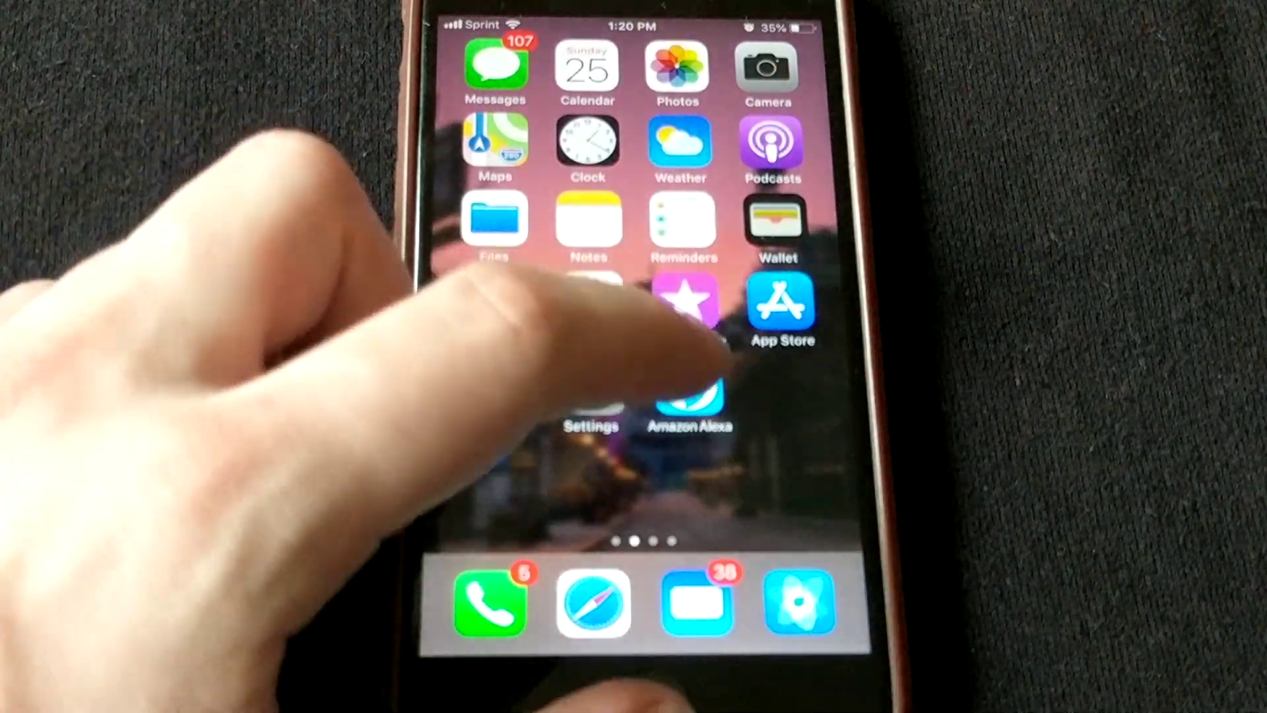
{"action": "left_click", "coordinate": [690, 396]}
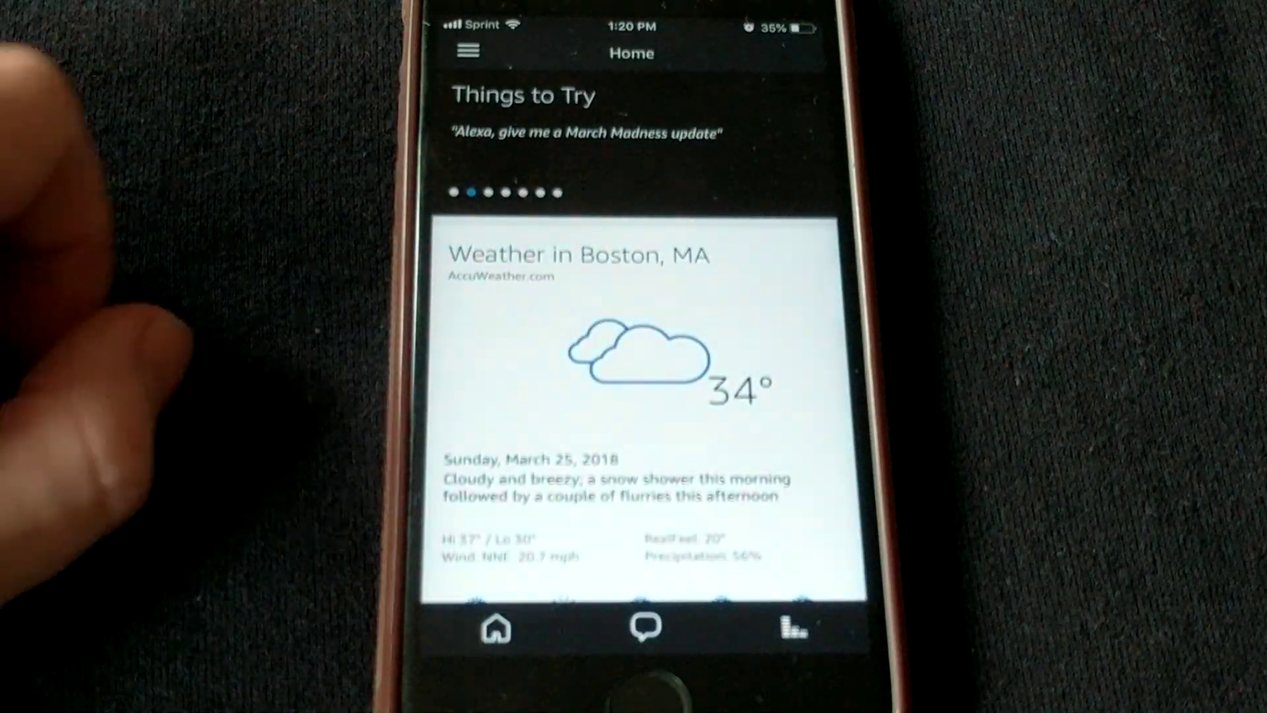
{"action": "left_click", "coordinate": [468, 51]}
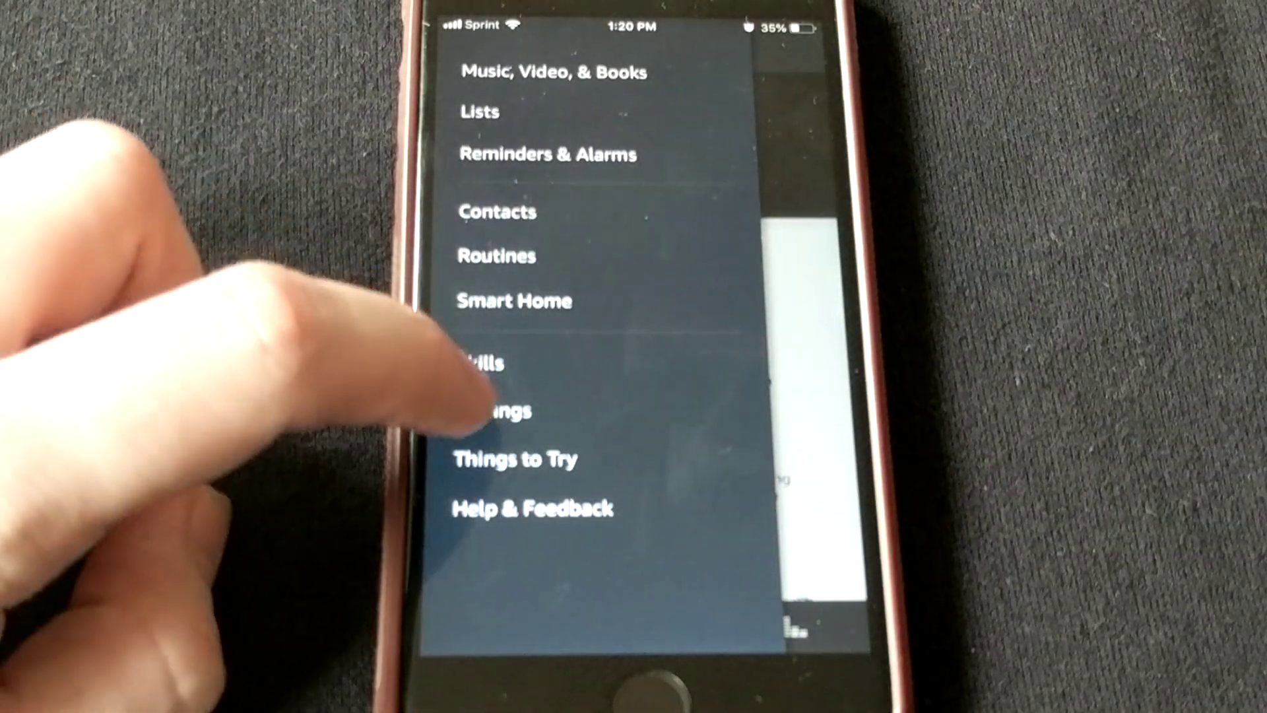
{"action": "left_click", "coordinate": [493, 411]}
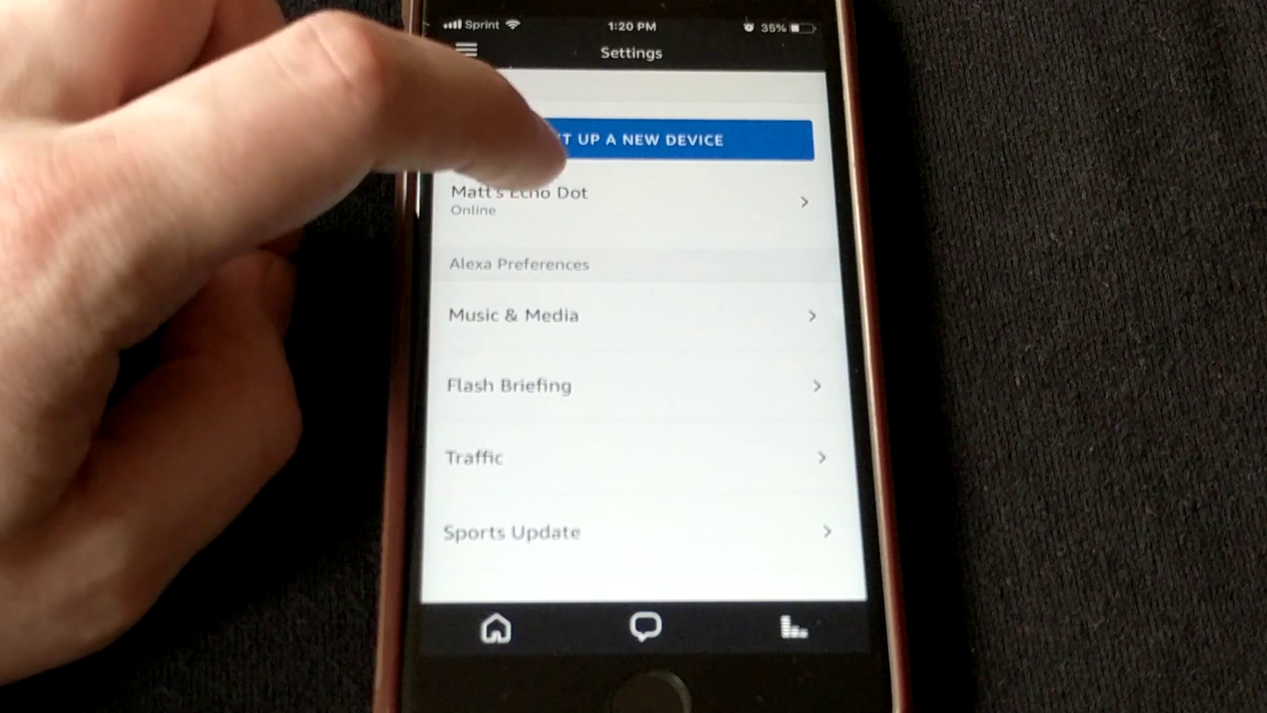
{"action": "left_click", "coordinate": [523, 198]}
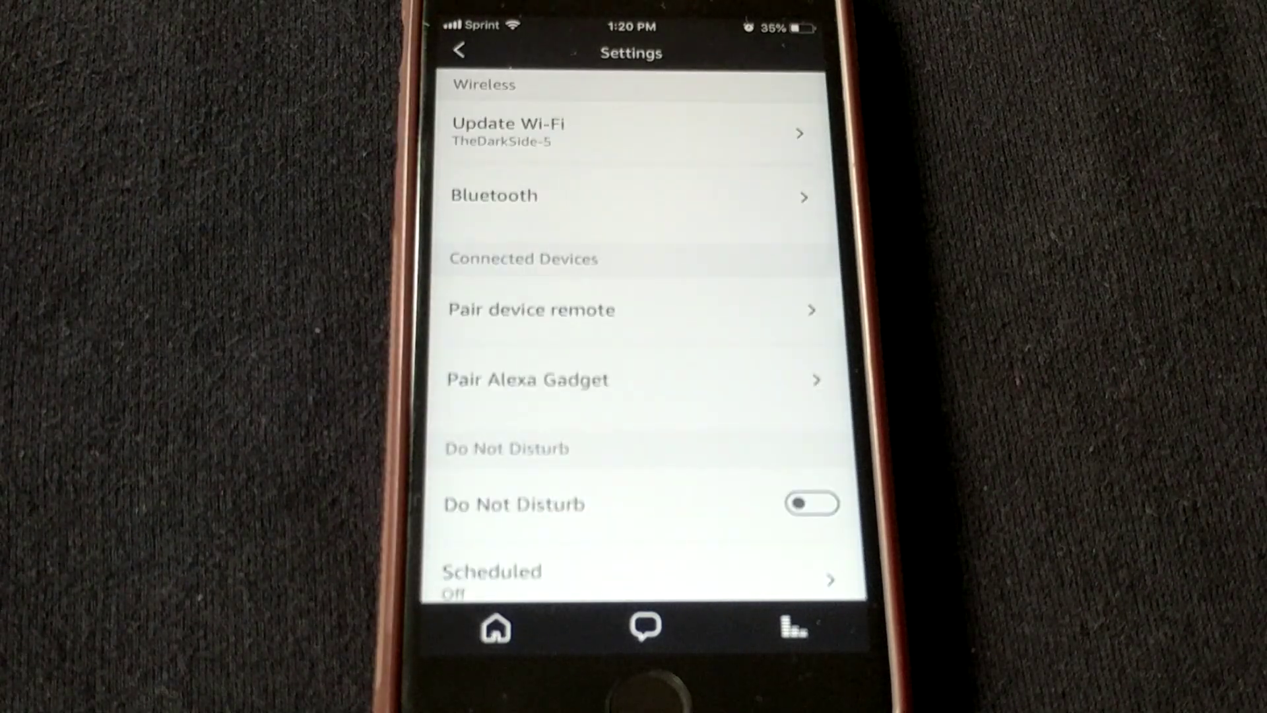
{"action": "scroll", "coordinate": [534, 347], "scroll_direction": "down", "scroll_amount": 5}
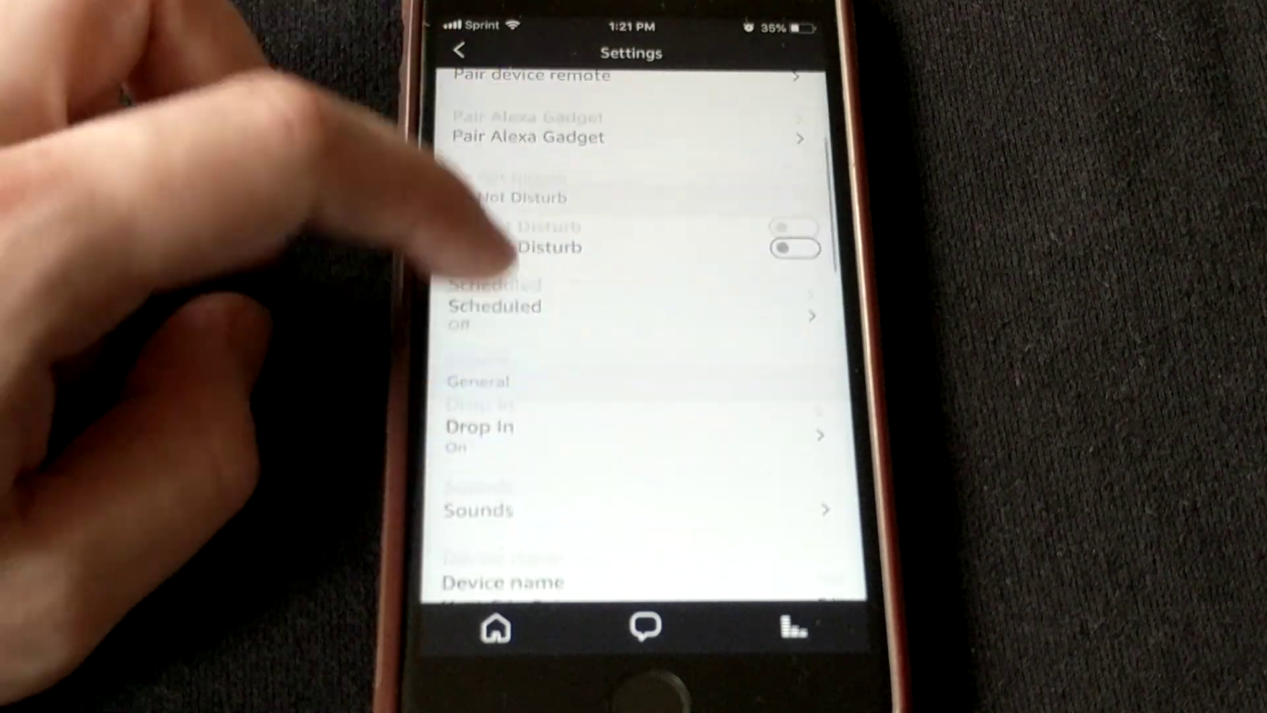
{"action": "scroll", "coordinate": [535, 347], "scroll_direction": "down", "scroll_amount": 5}
{"action": "scroll", "coordinate": [535, 348], "scroll_direction": "down", "scroll_amount": 5}
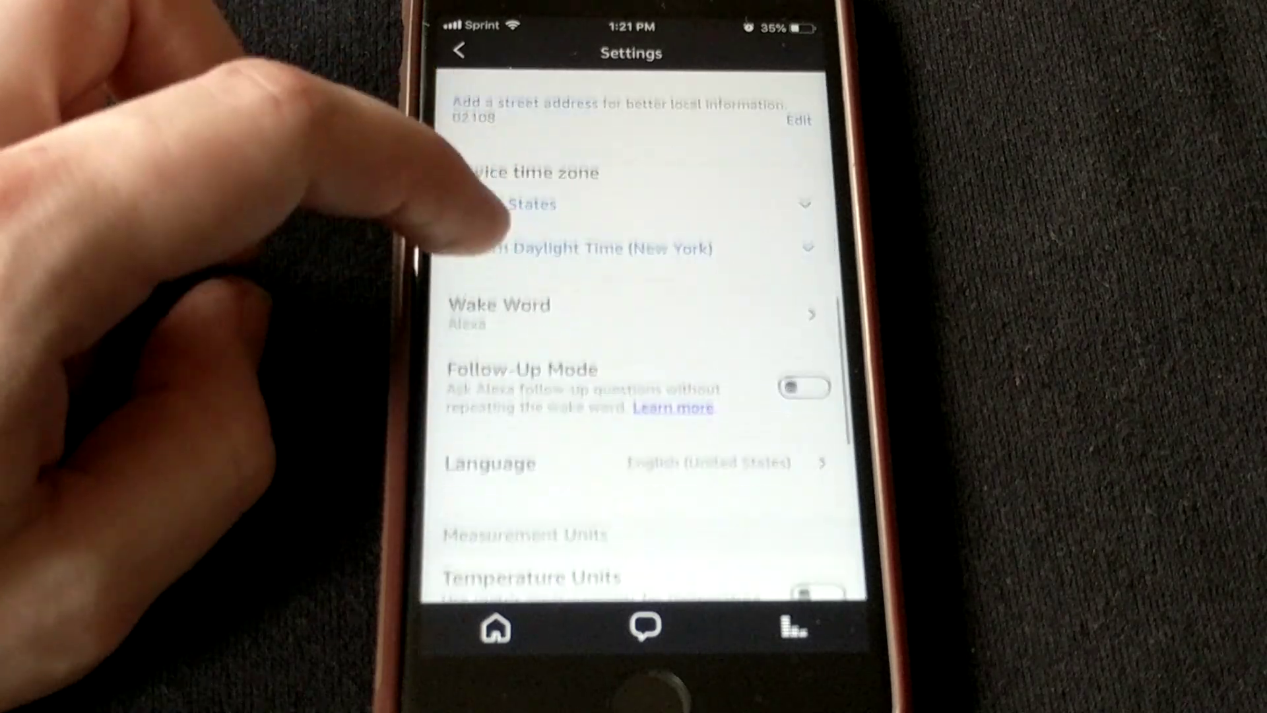
{"action": "scroll", "coordinate": [534, 297], "scroll_direction": "down", "scroll_amount": 2}
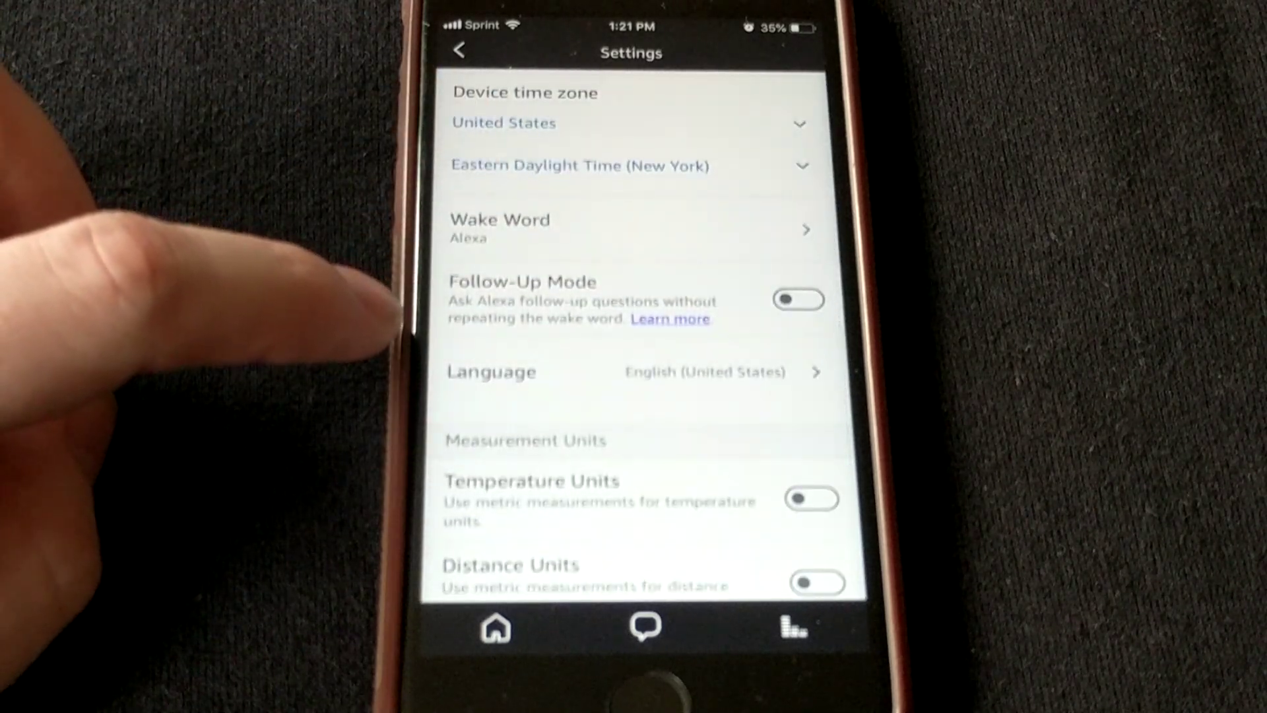